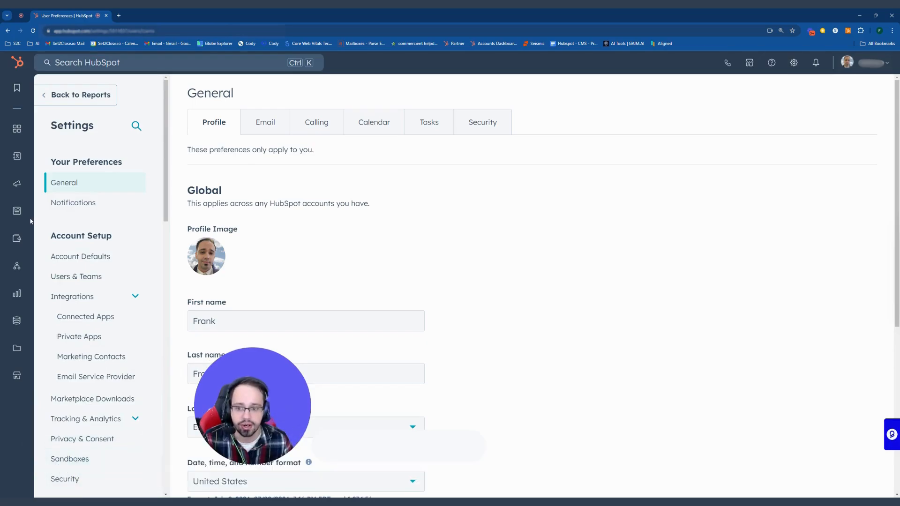
- Go to the Sandboxes page under Account Setup in settings
{"action": "scroll", "coordinate": [114, 319], "scroll_direction": "down", "scroll_amount": 1}
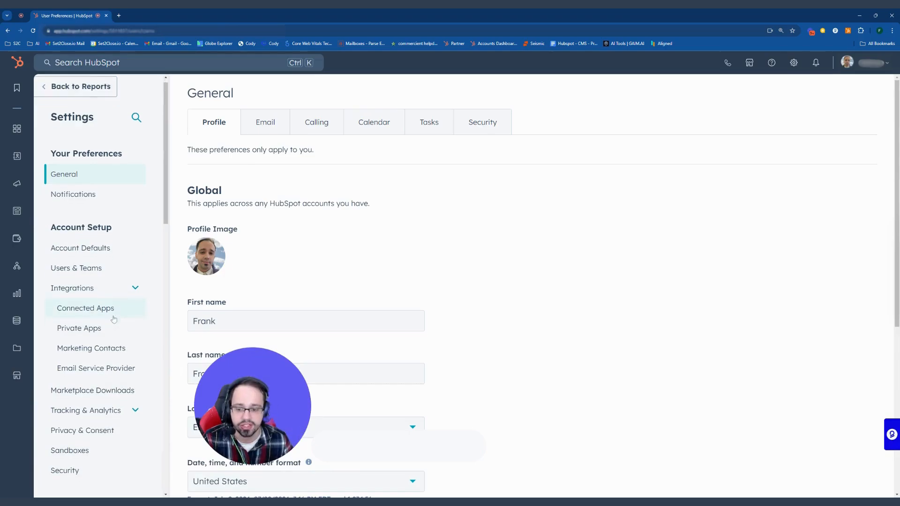
{"action": "scroll", "coordinate": [113, 319], "scroll_direction": "down", "scroll_amount": 4}
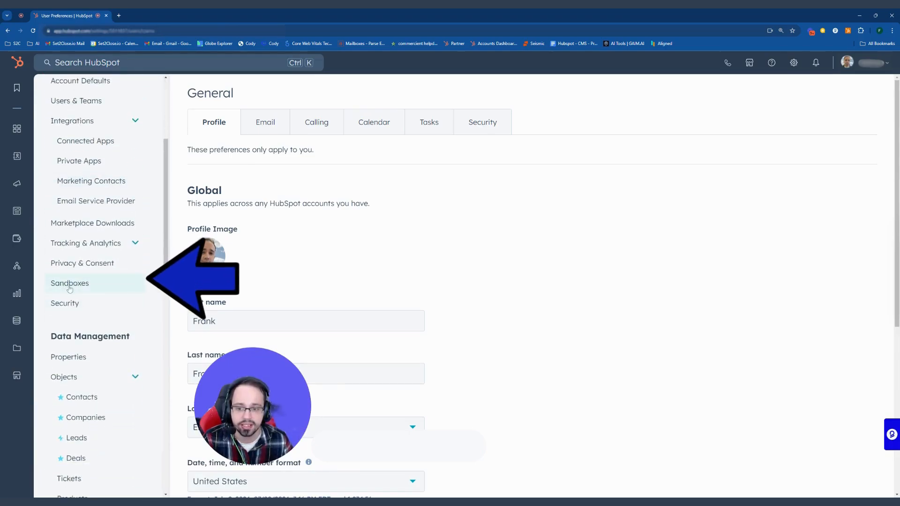
{"action": "left_click", "coordinate": [78, 288]}
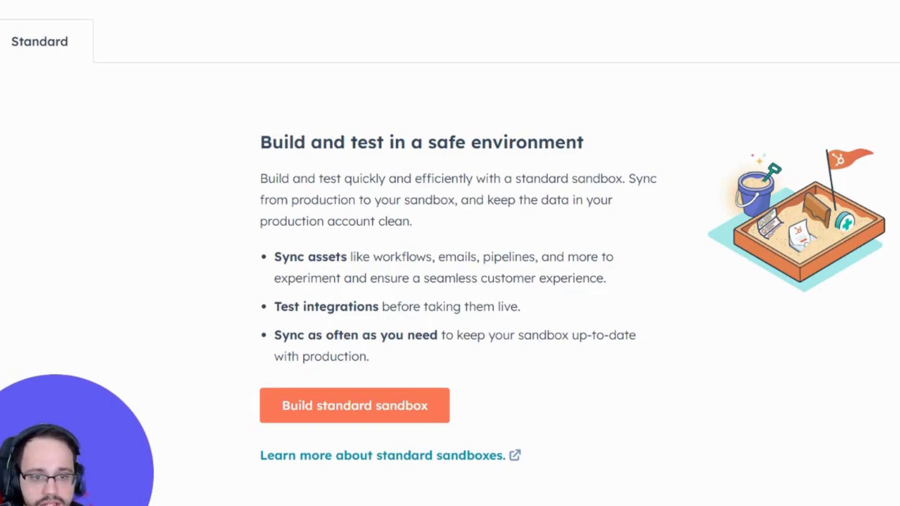
- Highlight the sandbox introduction heading and the Sync assets bullet for emphasis
{"action": "left_click_drag", "start_coordinate": [260, 142], "coordinate": [590, 146]}
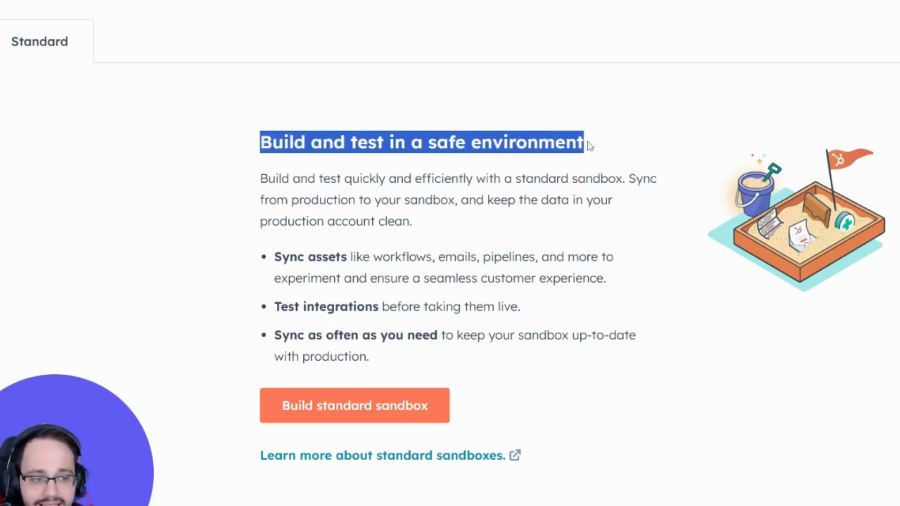
{"action": "left_click", "coordinate": [592, 147]}
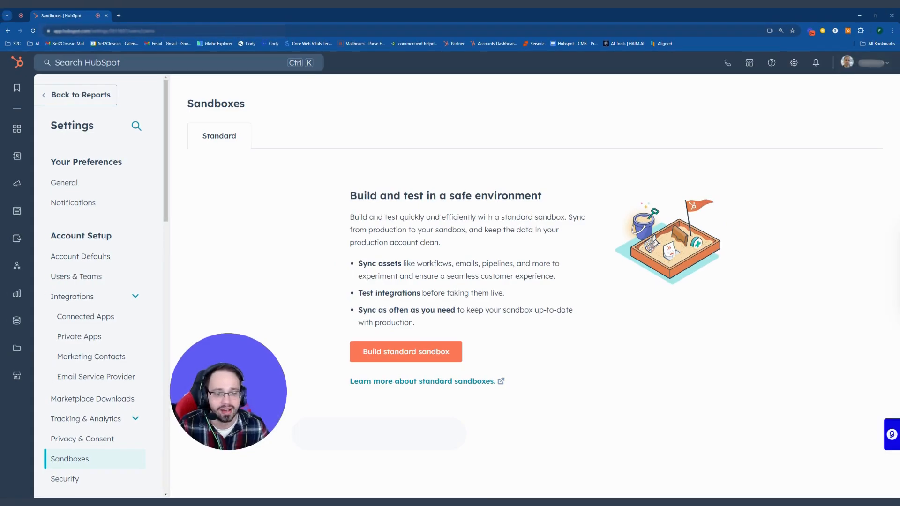
{"action": "left_click_drag", "start_coordinate": [280, 257], "coordinate": [354, 265]}
{"action": "left_click", "coordinate": [355, 266]}
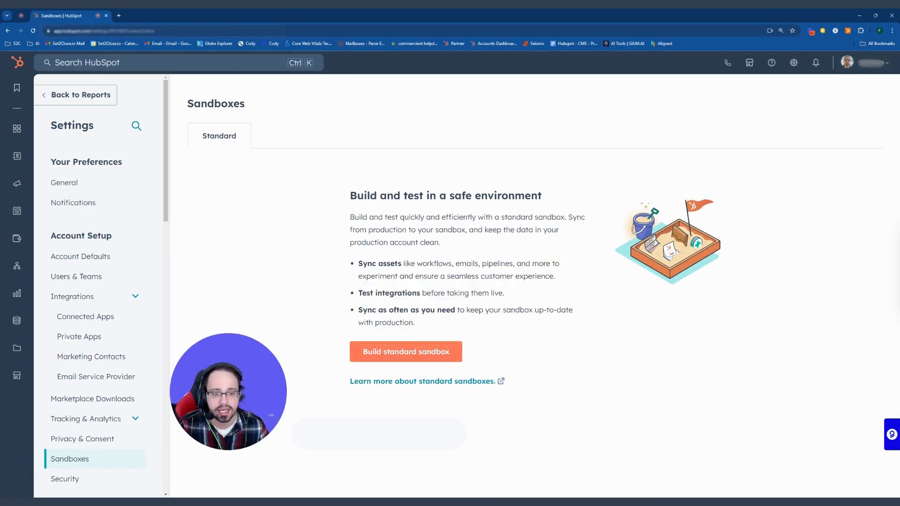
{"action": "left_click_drag", "start_coordinate": [357, 263], "coordinate": [555, 277]}
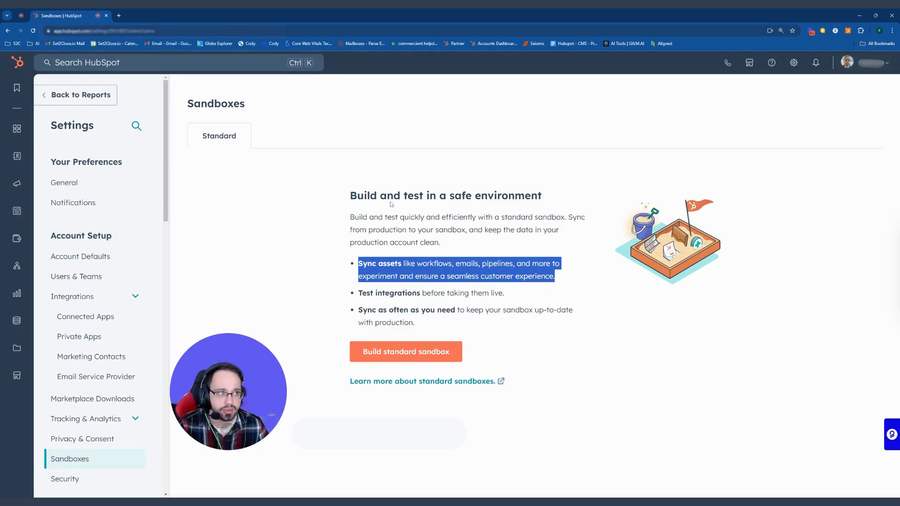
- Build a new standard sandbox named 'Test Sandbox' and continue to asset selection
{"action": "left_click", "coordinate": [395, 359]}
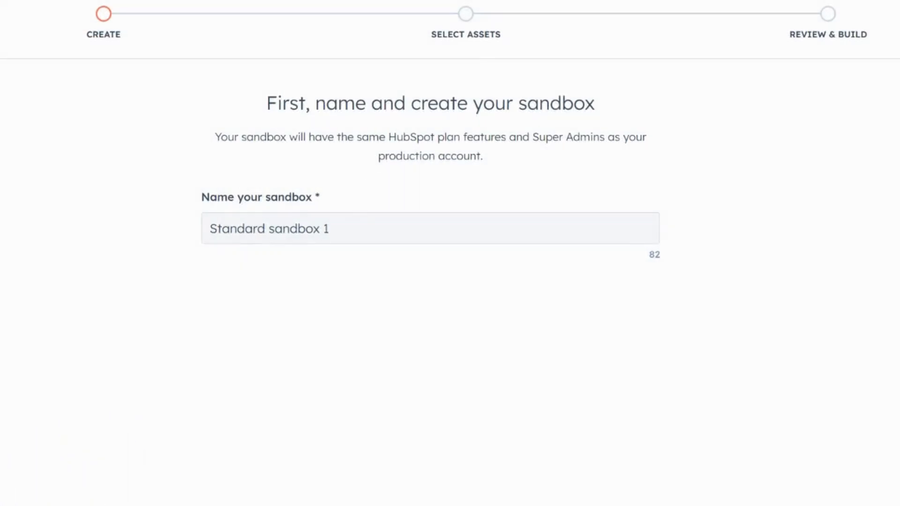
{"action": "triple_click", "coordinate": [370, 229]}
{"action": "type", "text": "Test Sand"}
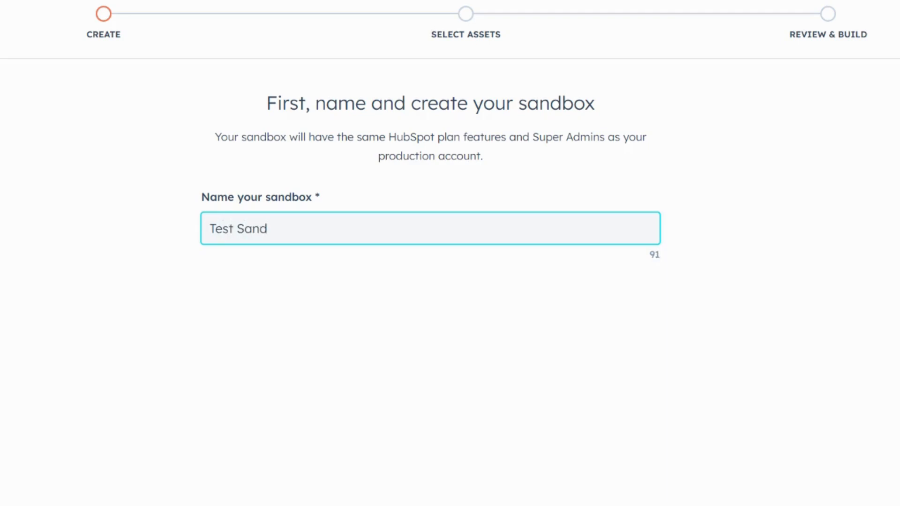
{"action": "type", "text": "box"}
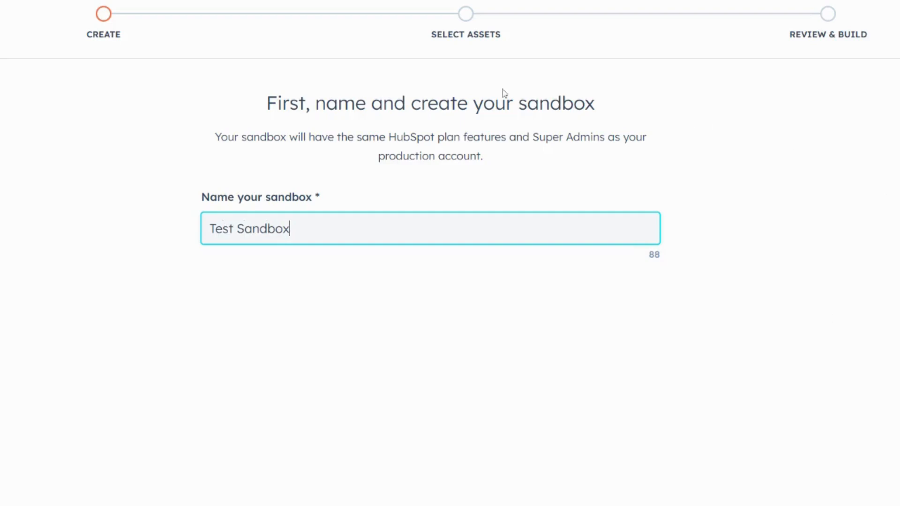
{"action": "left_click", "coordinate": [851, 478]}
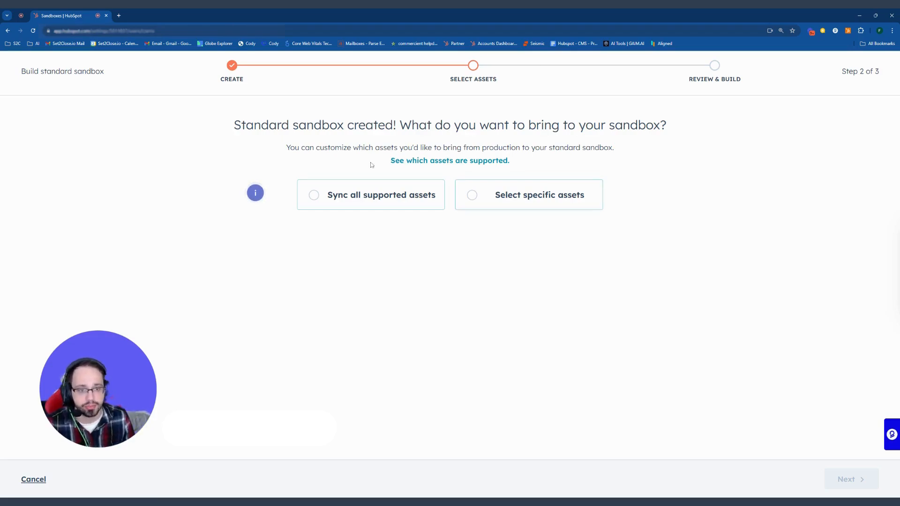
- Choose 'Sync all supported assets' with contacts and associated records included, then continue
{"action": "left_click", "coordinate": [370, 190]}
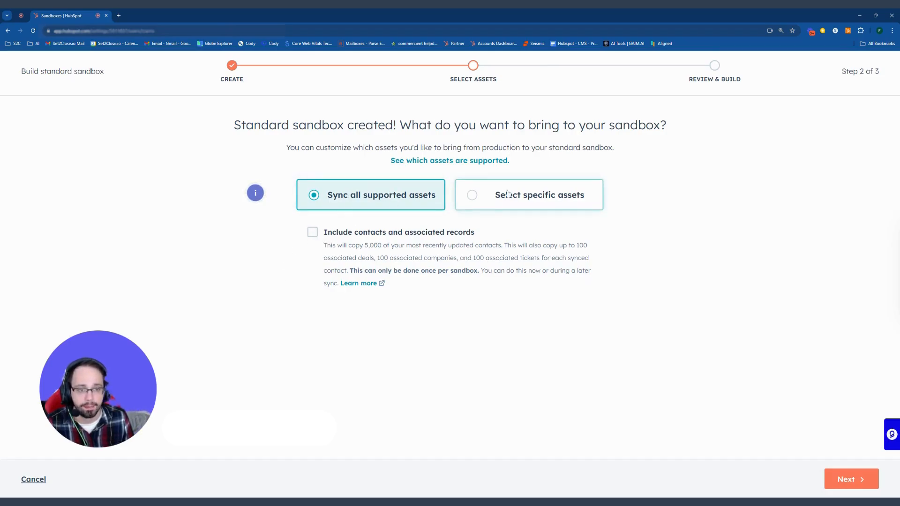
{"action": "left_click", "coordinate": [311, 234]}
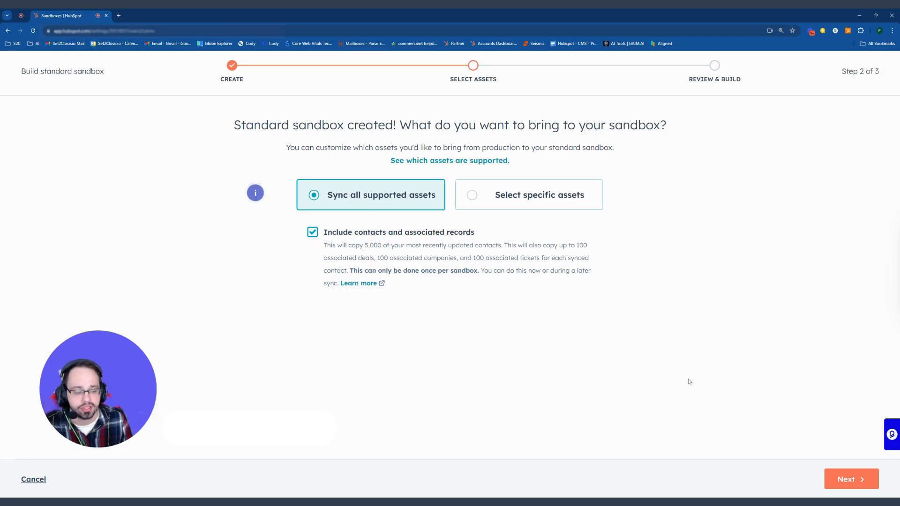
{"action": "left_click", "coordinate": [847, 479]}
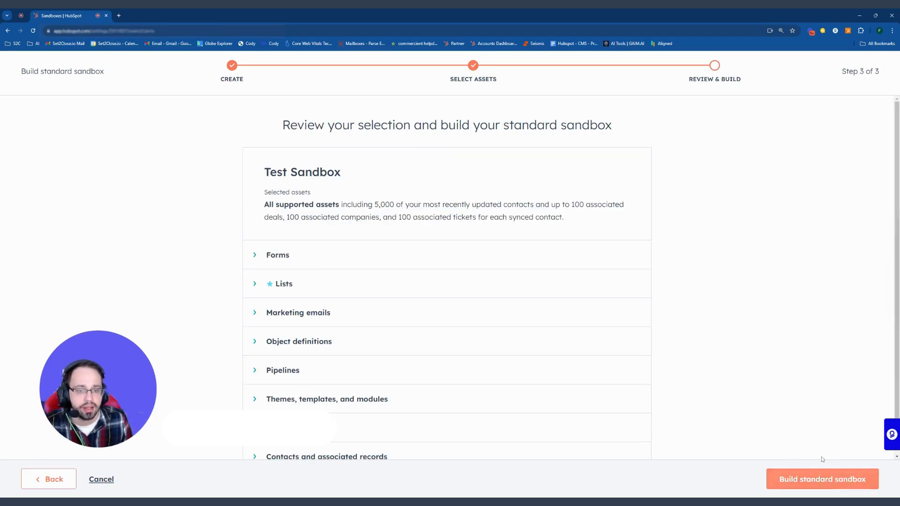
- Review what Forms, Lists and Marketing emails will sync
{"action": "scroll", "coordinate": [199, 210], "scroll_direction": "down", "scroll_amount": 1}
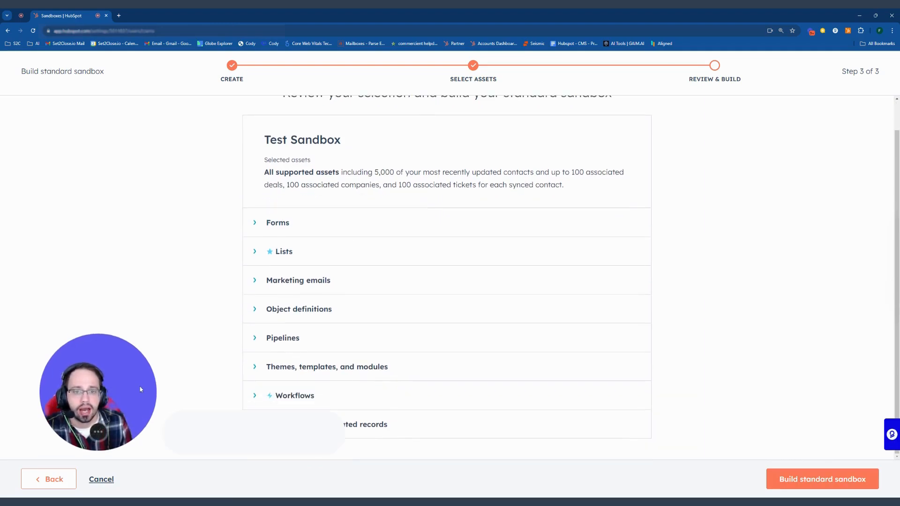
{"action": "left_click", "coordinate": [252, 224]}
{"action": "left_click", "coordinate": [252, 224]}
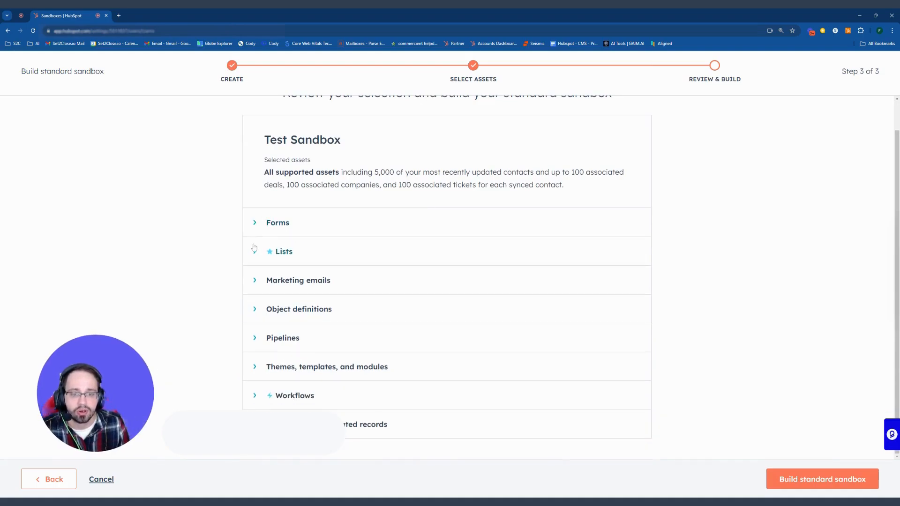
{"action": "left_click", "coordinate": [254, 250]}
{"action": "left_click", "coordinate": [254, 302]}
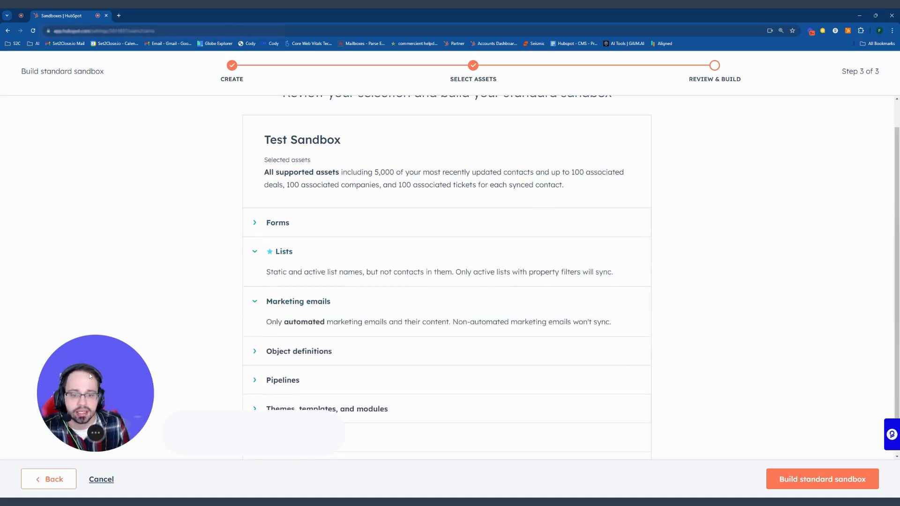
{"action": "left_click_drag", "start_coordinate": [91, 375], "coordinate": [104, 332]}
{"action": "scroll", "coordinate": [494, 179], "scroll_direction": "up", "scroll_amount": 2}
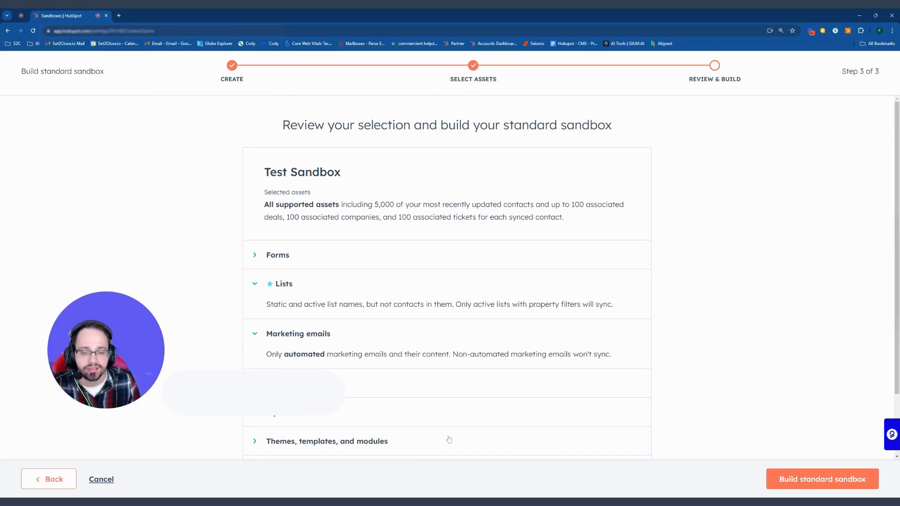
{"action": "left_click_drag", "start_coordinate": [146, 358], "coordinate": [698, 187]}
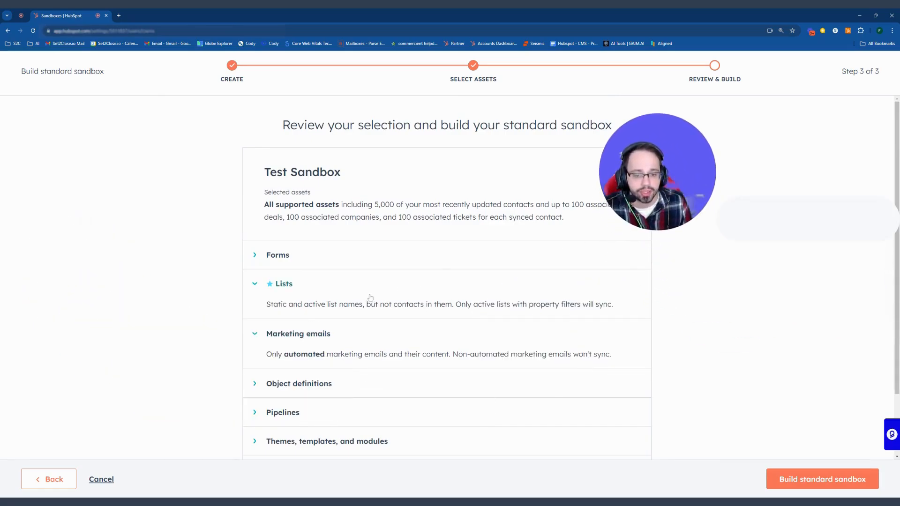
{"action": "scroll", "coordinate": [373, 298], "scroll_direction": "down", "scroll_amount": 2}
{"action": "left_click", "coordinate": [254, 259]}
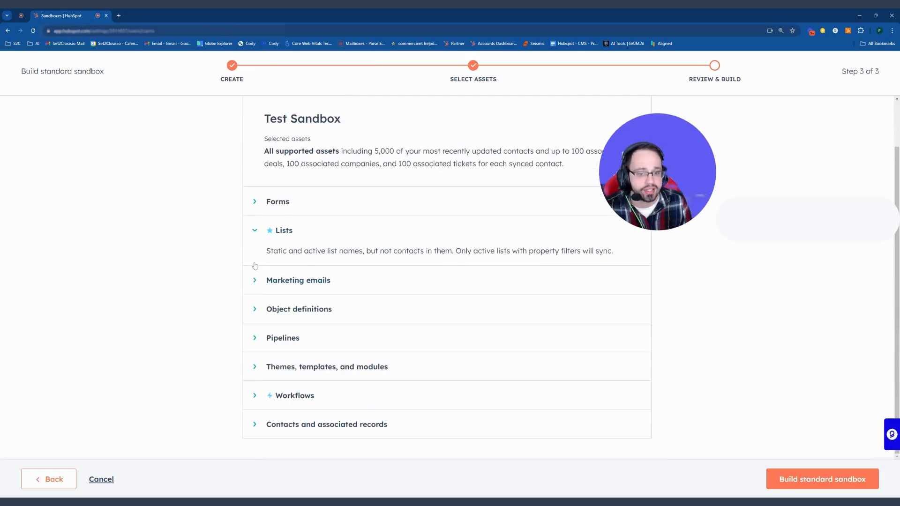
- Review the Object definitions, Pipelines, and Themes, templates, and modules sync details
{"action": "left_click", "coordinate": [254, 308]}
{"action": "left_click", "coordinate": [255, 309]}
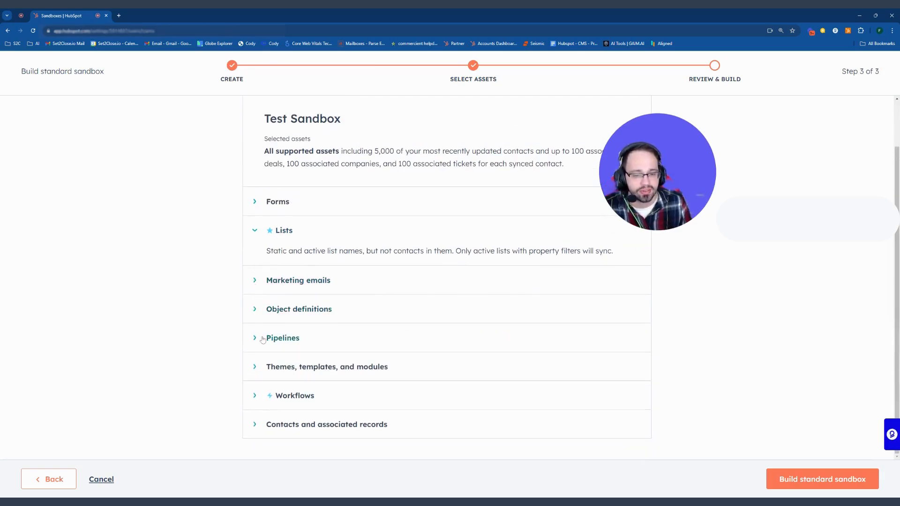
{"action": "left_click", "coordinate": [256, 338]}
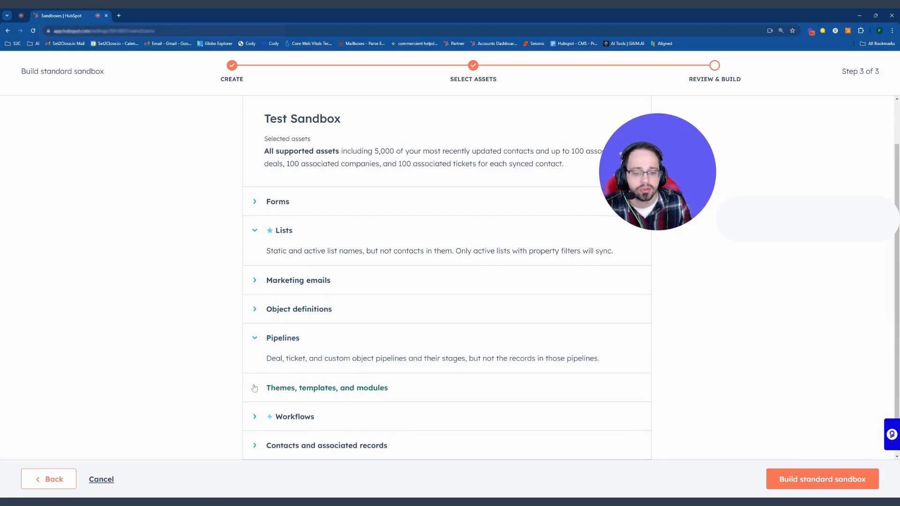
{"action": "left_click", "coordinate": [254, 388]}
{"action": "scroll", "coordinate": [255, 370], "scroll_direction": "down", "scroll_amount": 1}
{"action": "left_click", "coordinate": [255, 345]}
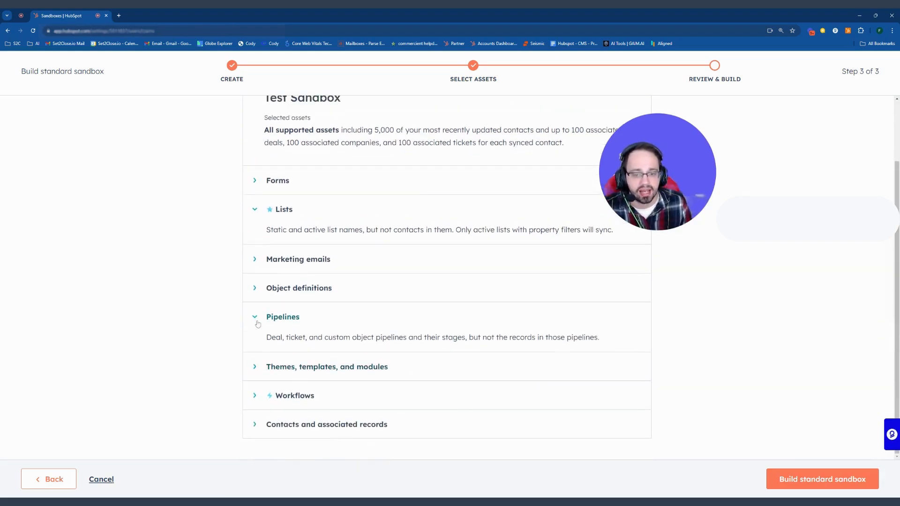
{"action": "left_click", "coordinate": [257, 322]}
{"action": "left_click", "coordinate": [255, 232]}
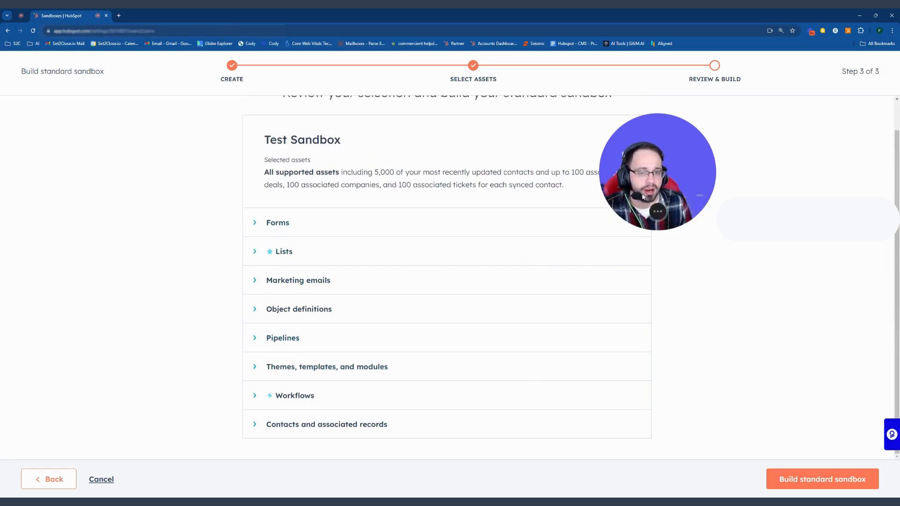
{"action": "left_click_drag", "start_coordinate": [643, 197], "coordinate": [647, 204]}
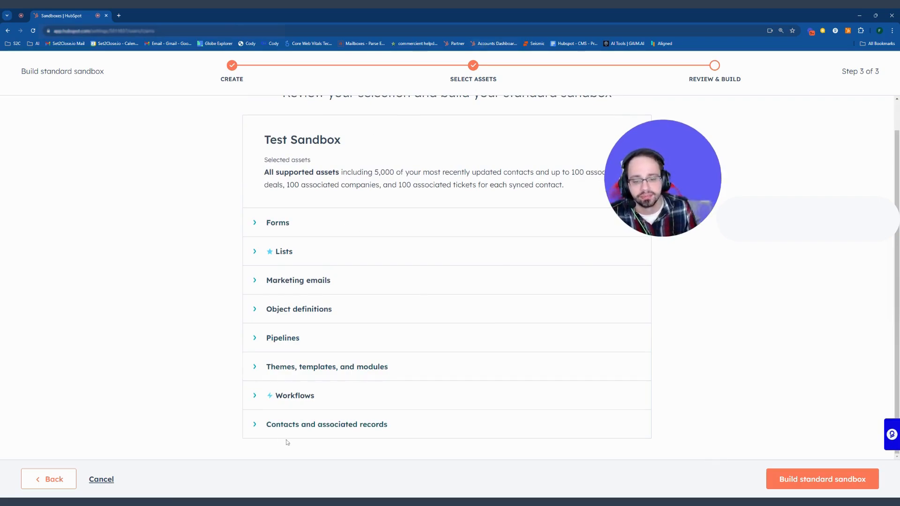
- Check the contacts and Workflows sync details, then build Test Sandbox
{"action": "left_click", "coordinate": [254, 424]}
{"action": "scroll", "coordinate": [255, 413], "scroll_direction": "down", "scroll_amount": 2}
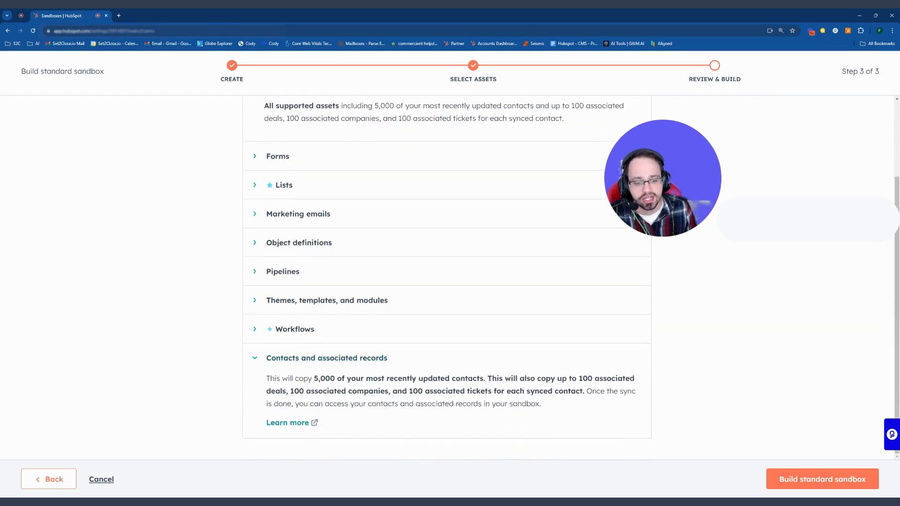
{"action": "left_click", "coordinate": [253, 331]}
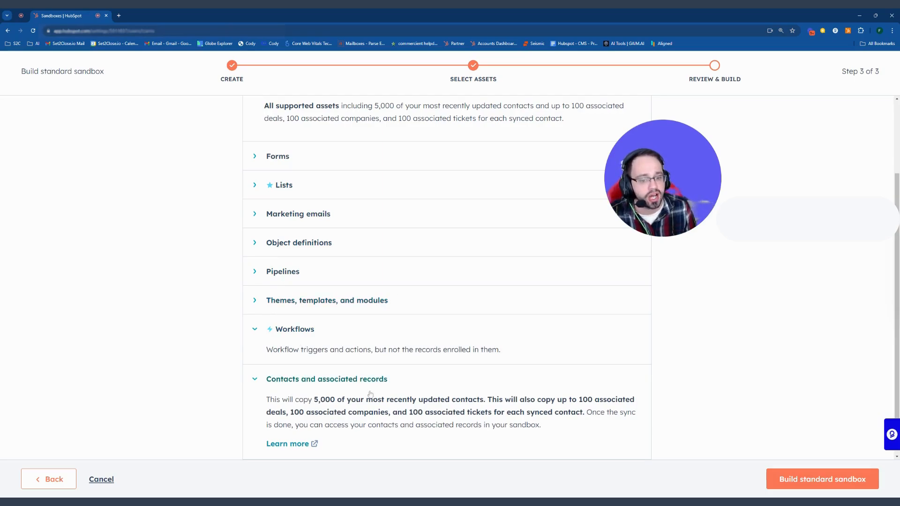
{"action": "scroll", "coordinate": [401, 379], "scroll_direction": "up", "scroll_amount": 2}
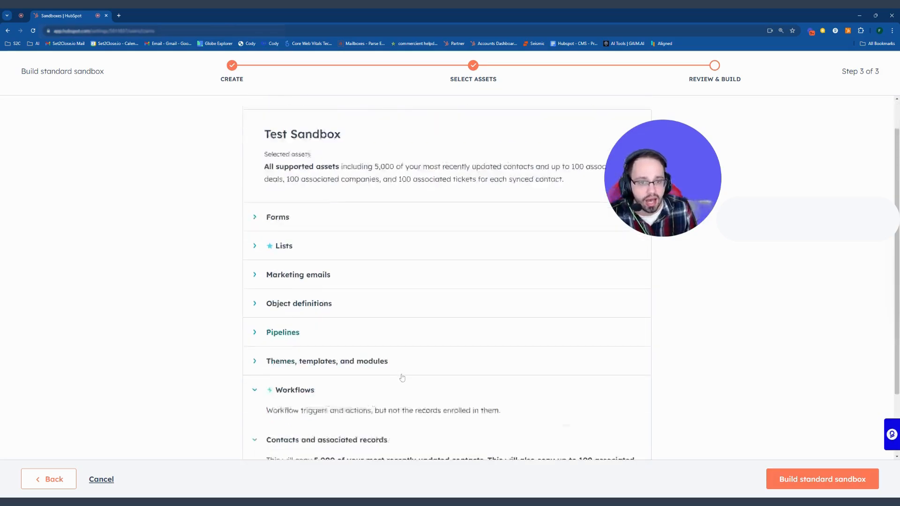
{"action": "scroll", "coordinate": [422, 361], "scroll_direction": "down", "scroll_amount": 2}
{"action": "scroll", "coordinate": [525, 412], "scroll_direction": "up", "scroll_amount": 3}
{"action": "scroll", "coordinate": [497, 375], "scroll_direction": "down", "scroll_amount": 3}
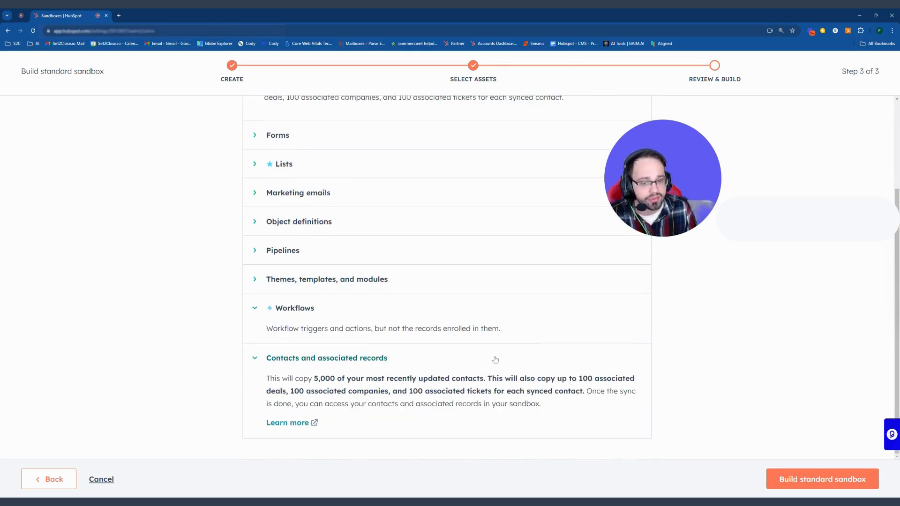
{"action": "left_click_drag", "start_coordinate": [680, 207], "coordinate": [692, 211]}
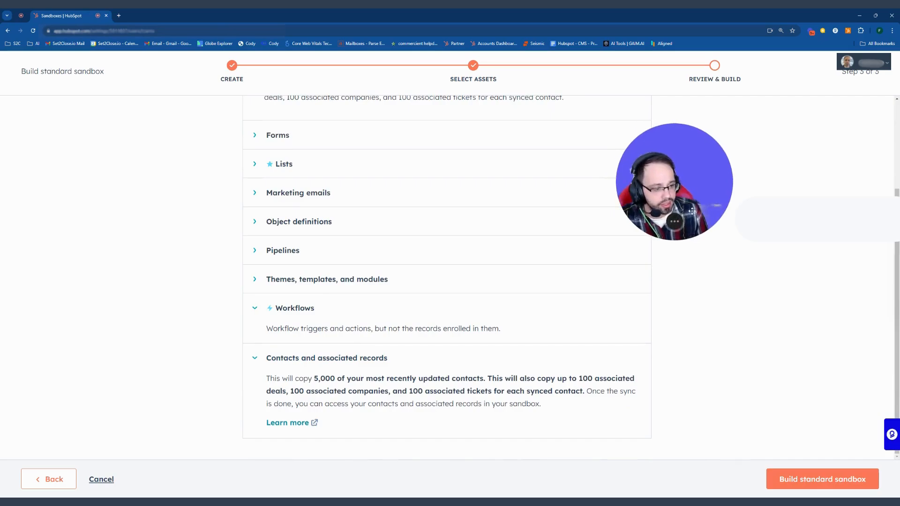
{"action": "scroll", "coordinate": [816, 489], "scroll_direction": "up", "scroll_amount": 3}
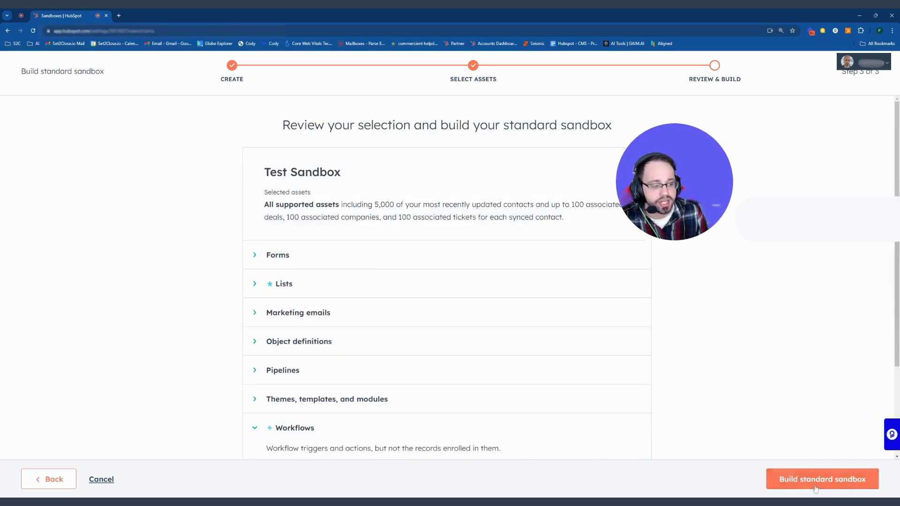
{"action": "left_click", "coordinate": [816, 489]}
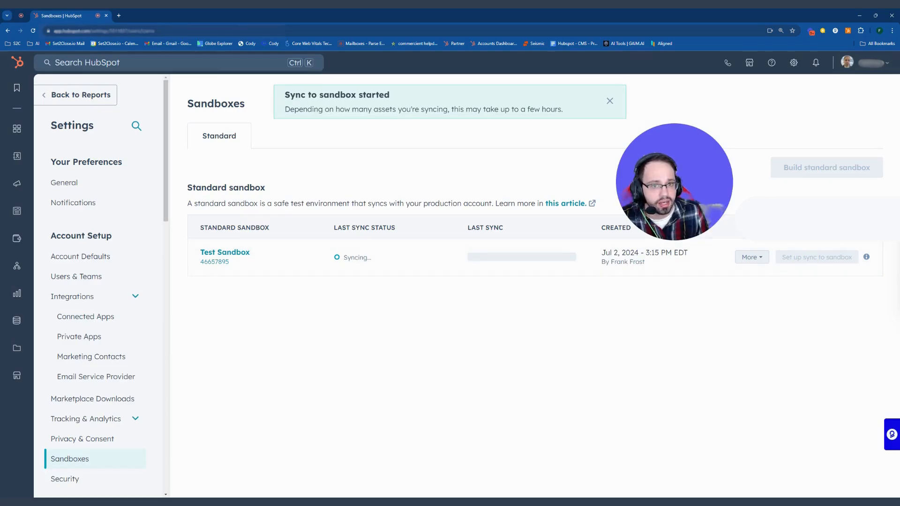
{"action": "left_click_drag", "start_coordinate": [285, 94], "coordinate": [391, 95]}
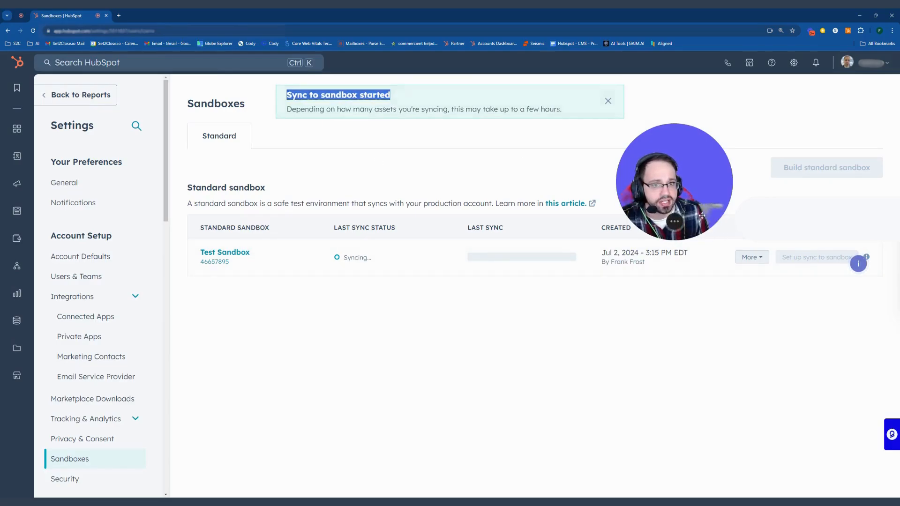
{"action": "left_click_drag", "start_coordinate": [693, 208], "coordinate": [261, 439]}
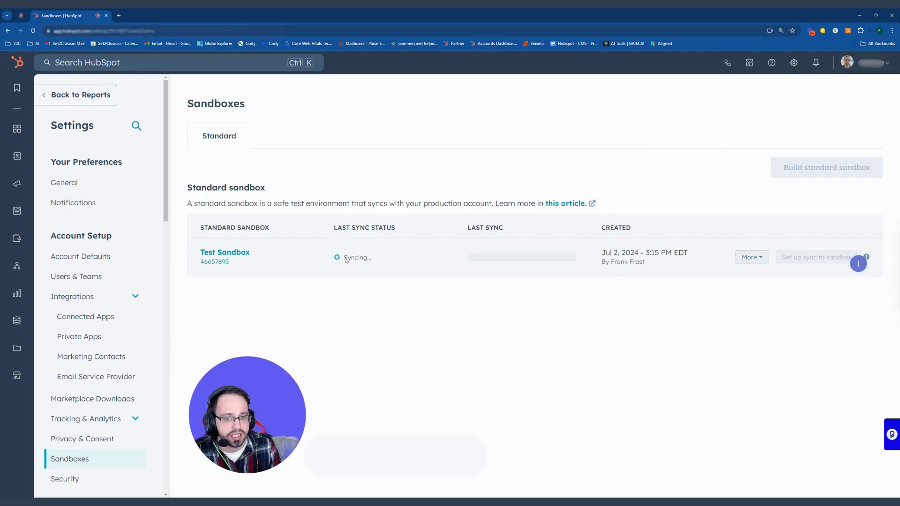